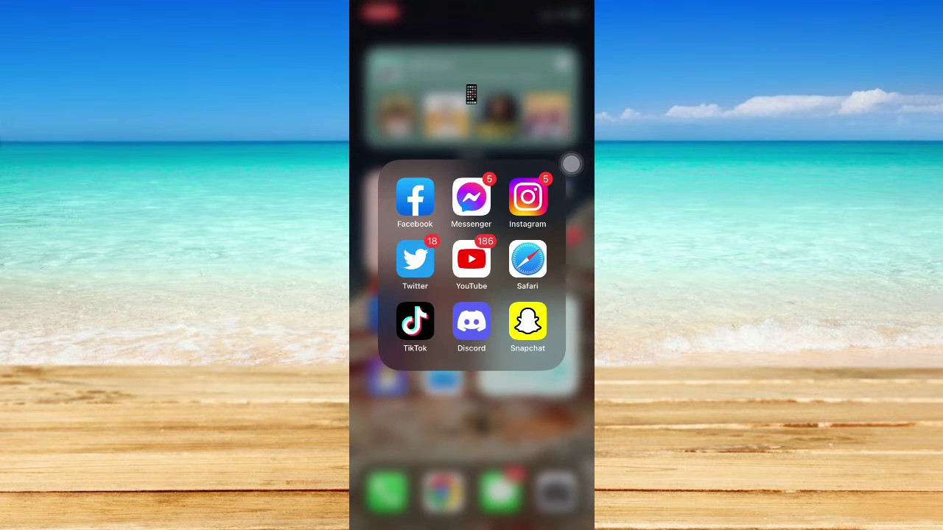
# - Launch Snapchat, go to Settings from the profile avatar, and scroll to Account Actions
pyautogui.click(527, 321)
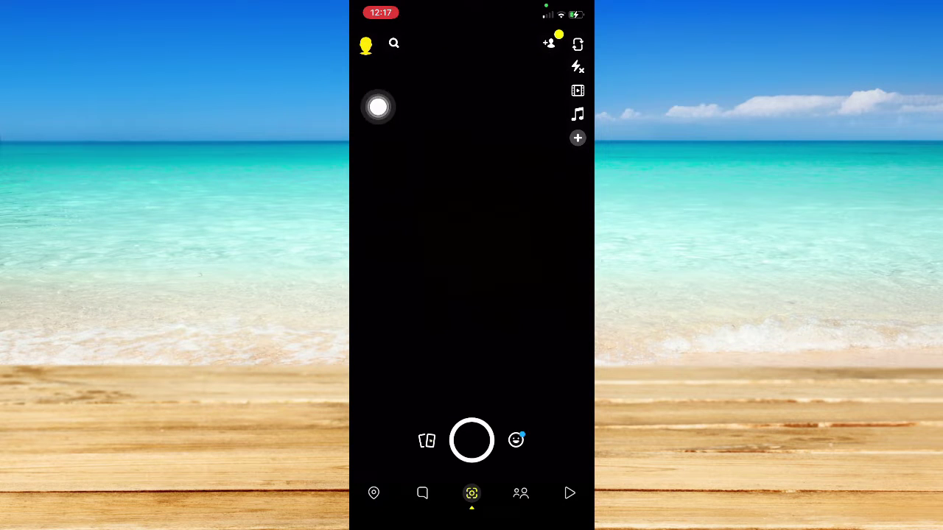
pyautogui.click(365, 46)
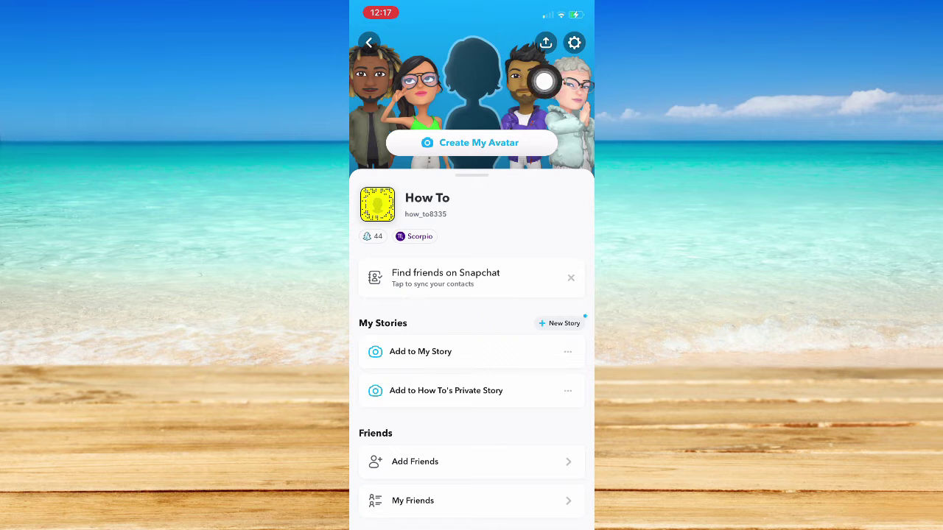
pyautogui.click(574, 43)
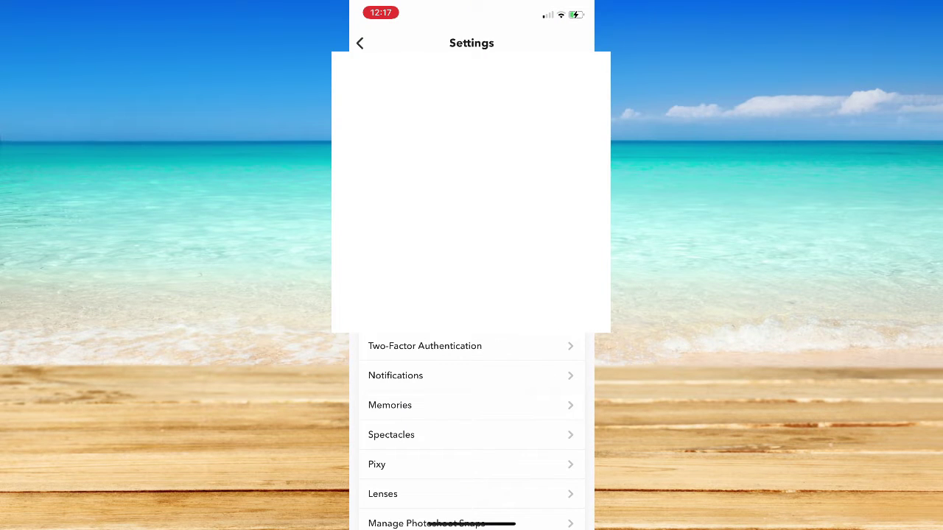
pyautogui.scroll(-15, 572, 100)
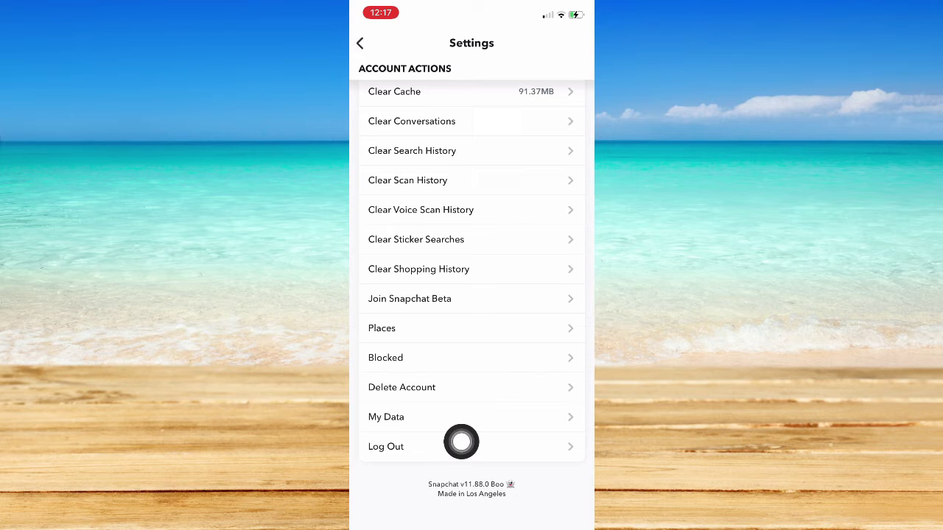
# - Open My Data, scroll through the Download My Data categories, then bring up the app switcher
pyautogui.click(386, 417)
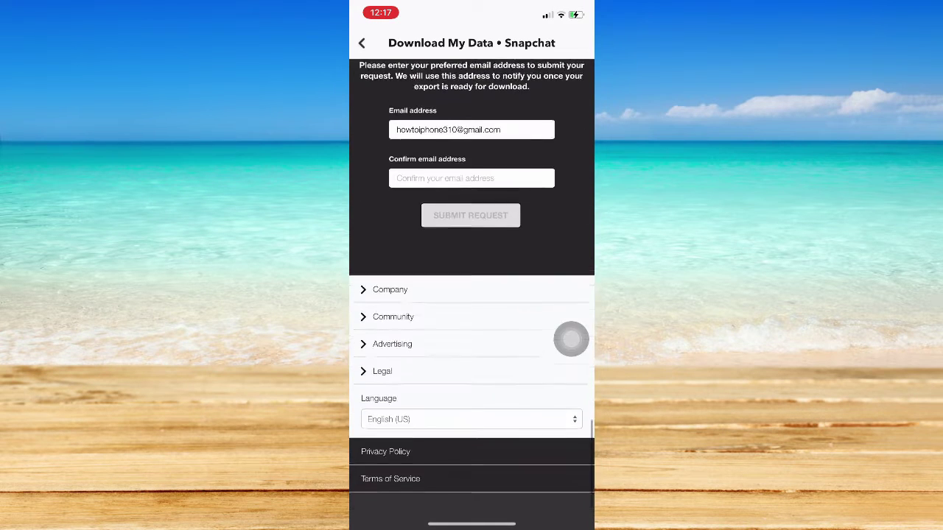
pyautogui.scroll(3, 571, 339)
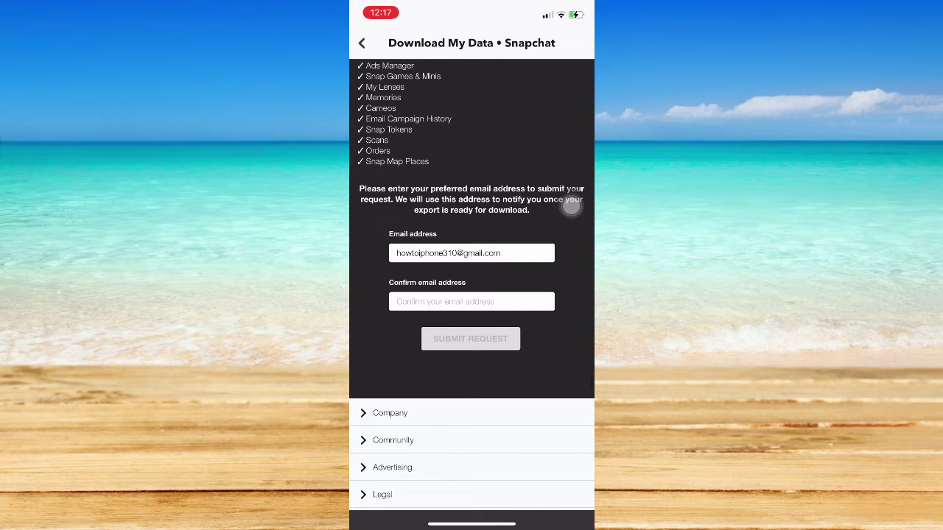
pyautogui.scroll(3, 570, 207)
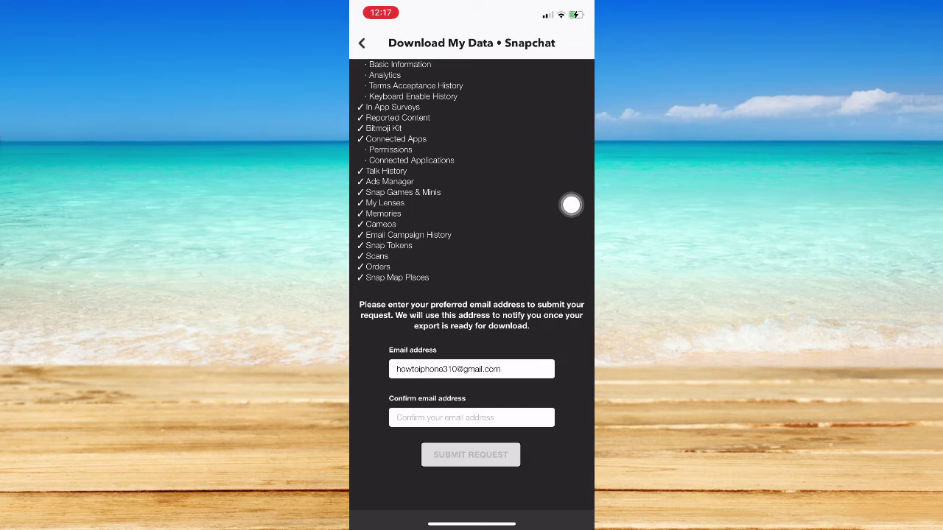
pyautogui.moveTo(472, 524); pyautogui.dragTo(471, 332)
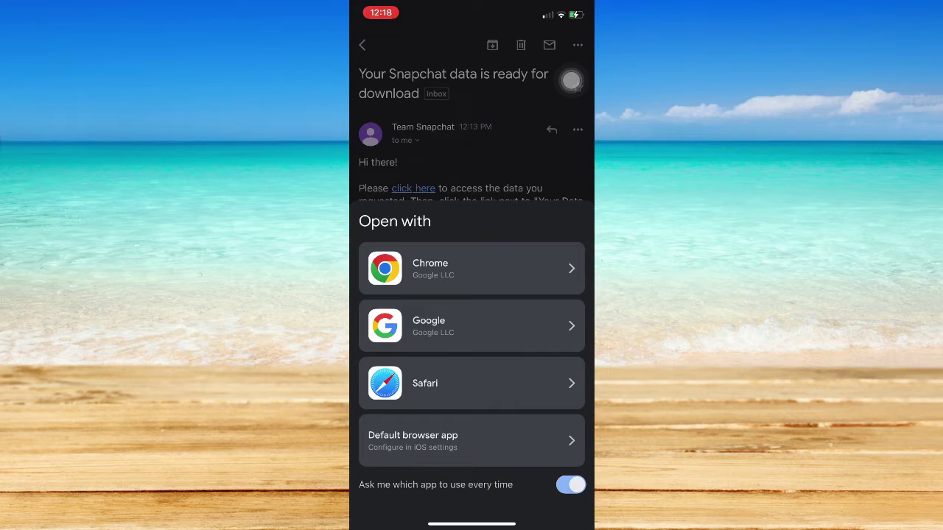
# - Leave Gmail's open-with browser prompt for the app switcher
pyautogui.moveTo(472, 525); pyautogui.dragTo(471, 309)
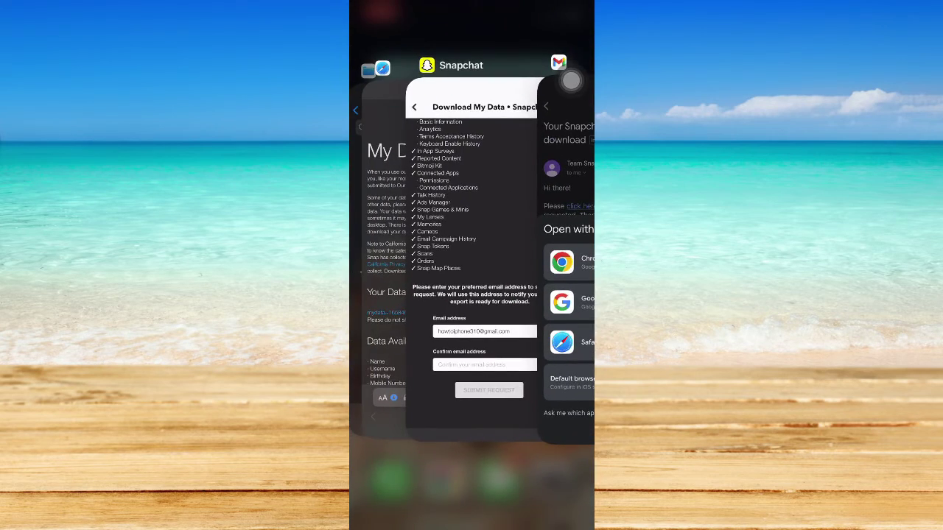
# - In Safari's Your Data is Ready page, try the mydata zip link and dismiss its download prompt
pyautogui.click(379, 257)
pyautogui.scroll(-3, 472, 294)
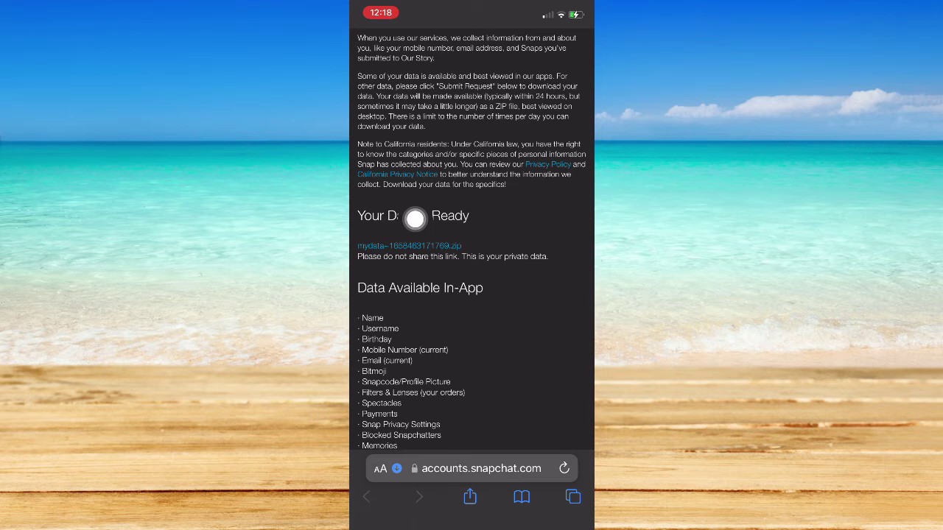
pyautogui.click(377, 235)
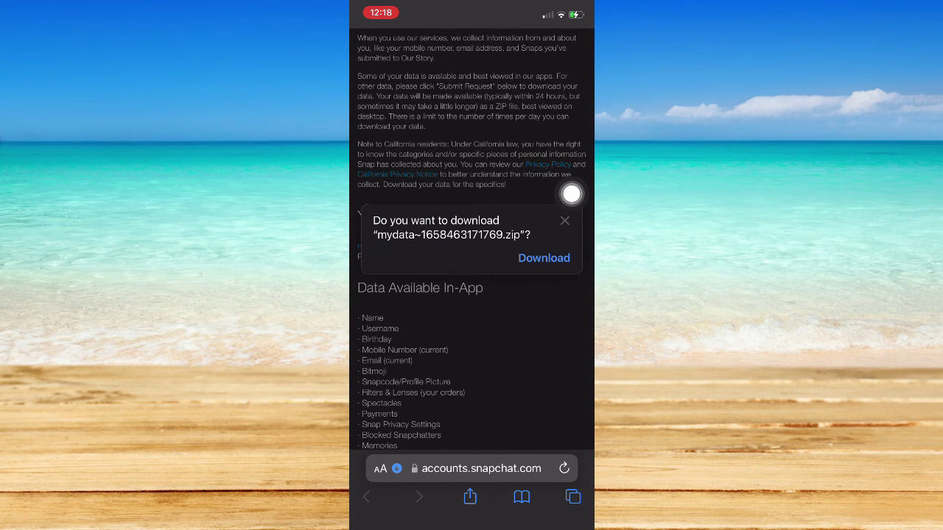
pyautogui.click(565, 220)
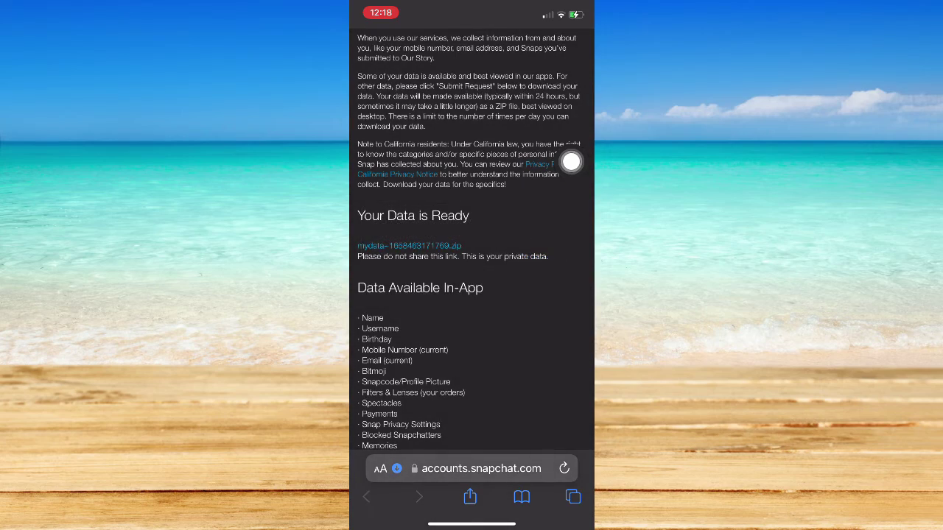
pyautogui.moveTo(472, 525); pyautogui.dragTo(472, 295)
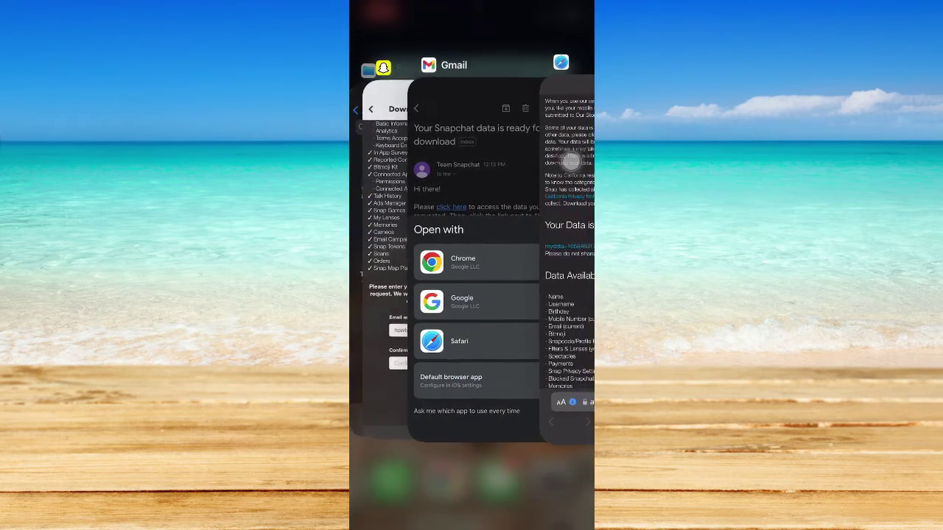
# - Switch to Files showing Downloads with the 535 KB mydata zip and unzipped mydata folder
pyautogui.click(572, 161)
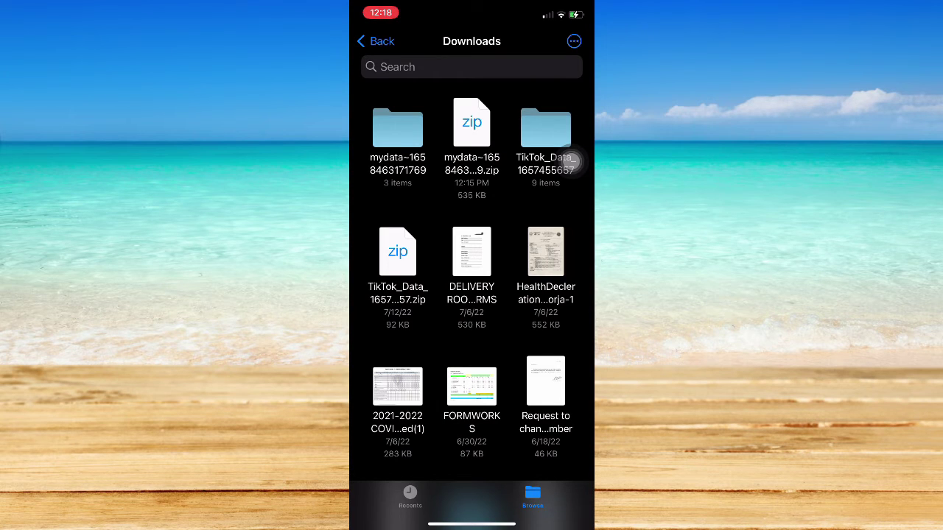
pyautogui.moveTo(471, 524); pyautogui.dragTo(472, 295)
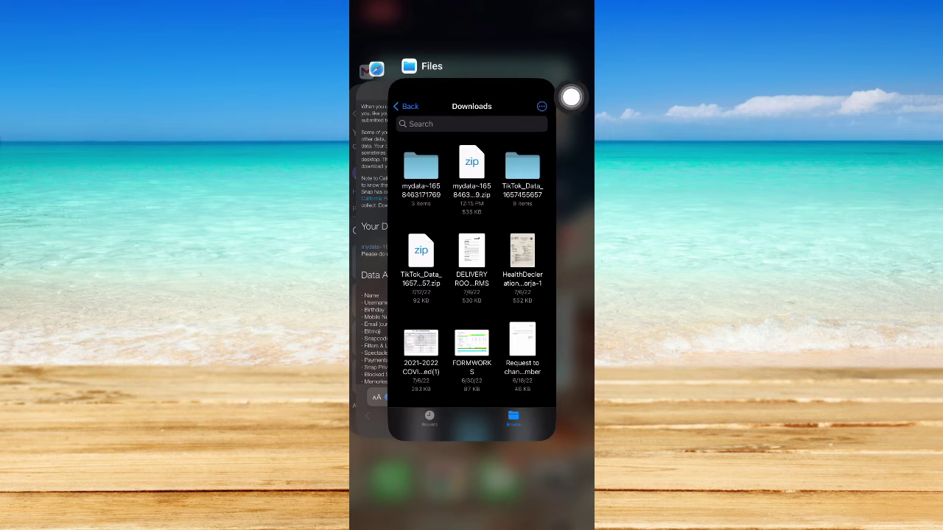
pyautogui.click(571, 97)
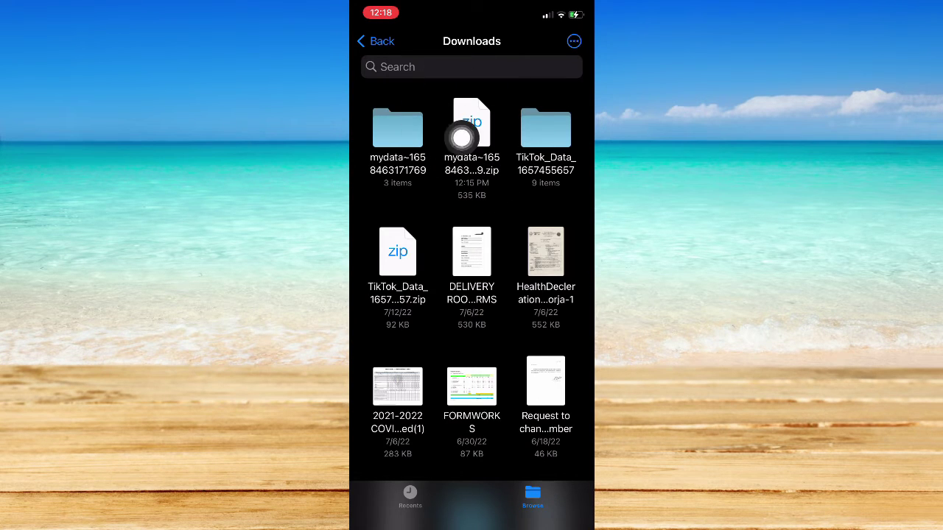
pyautogui.click(398, 129)
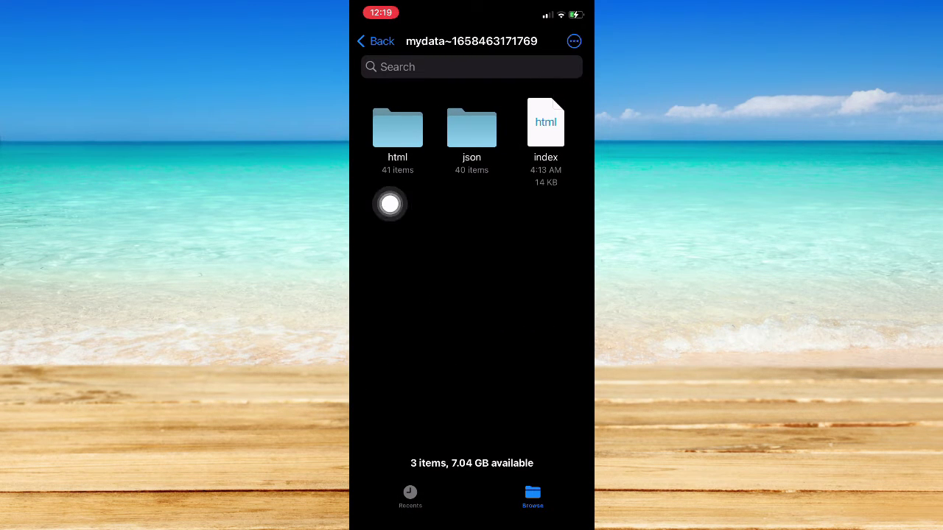
pyautogui.click(398, 129)
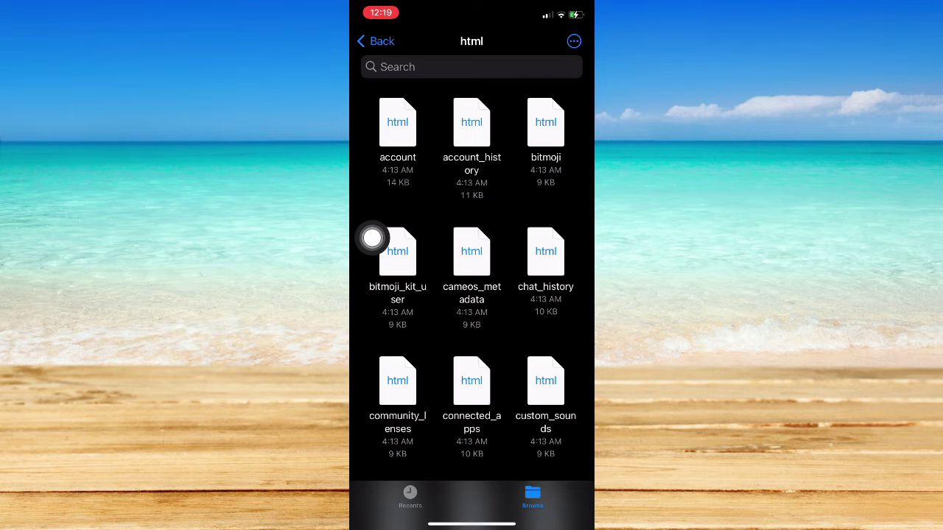
pyautogui.scroll(-2, 471, 295)
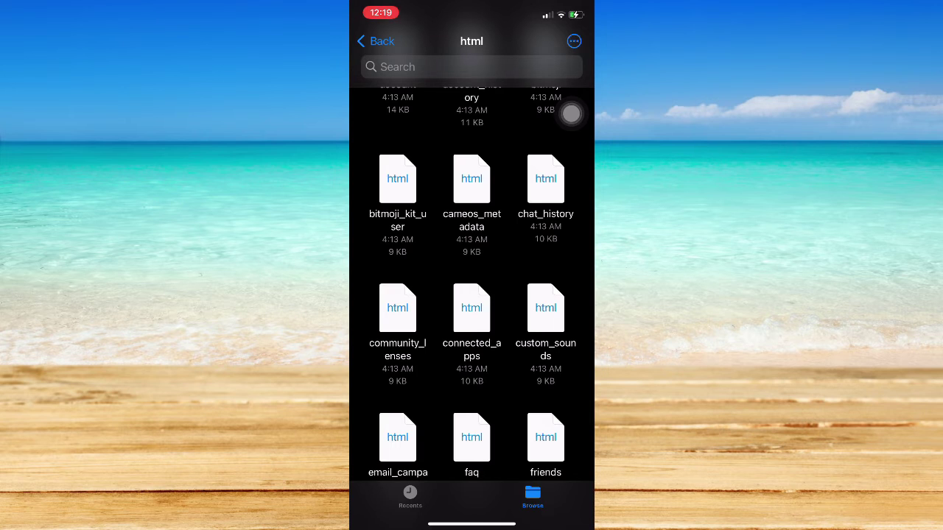
# - Preview chat_history.html and scroll the table right to reveal the July 2022 Created dates
pyautogui.click(545, 179)
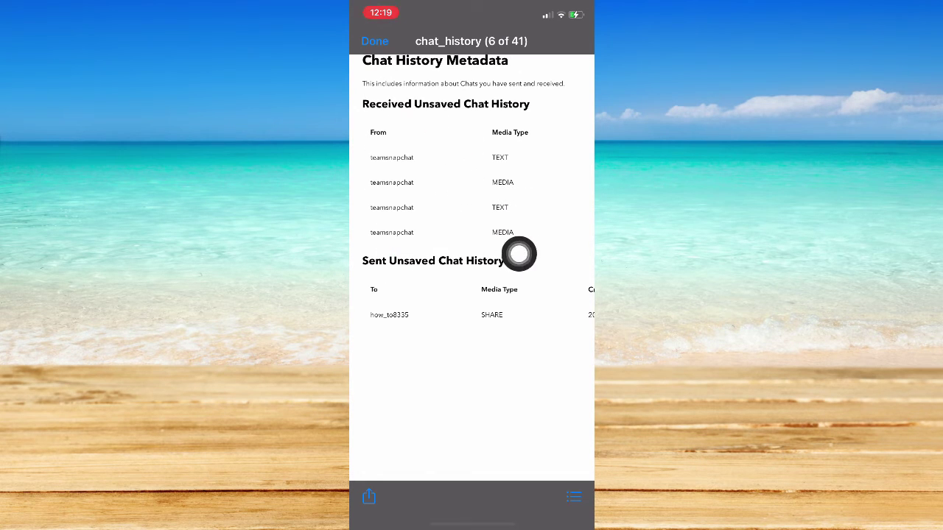
pyautogui.hscroll(5, 559, 253)
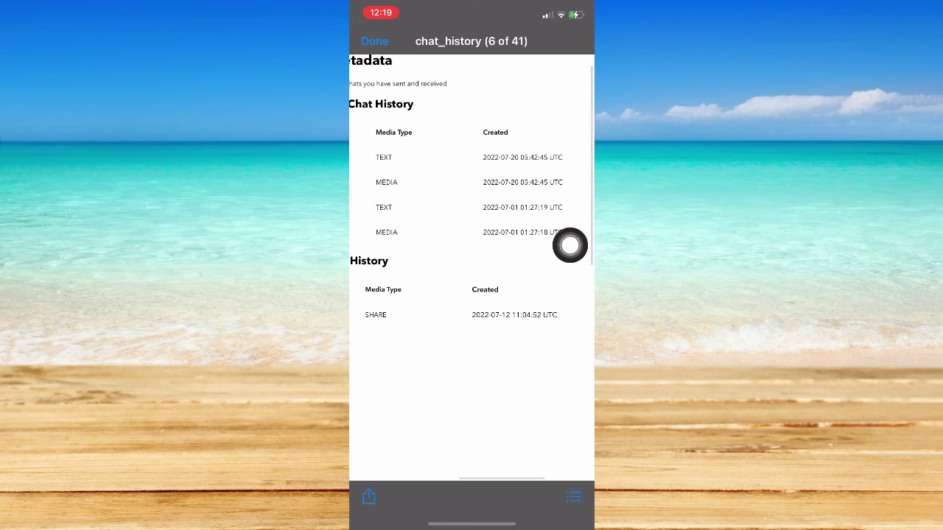